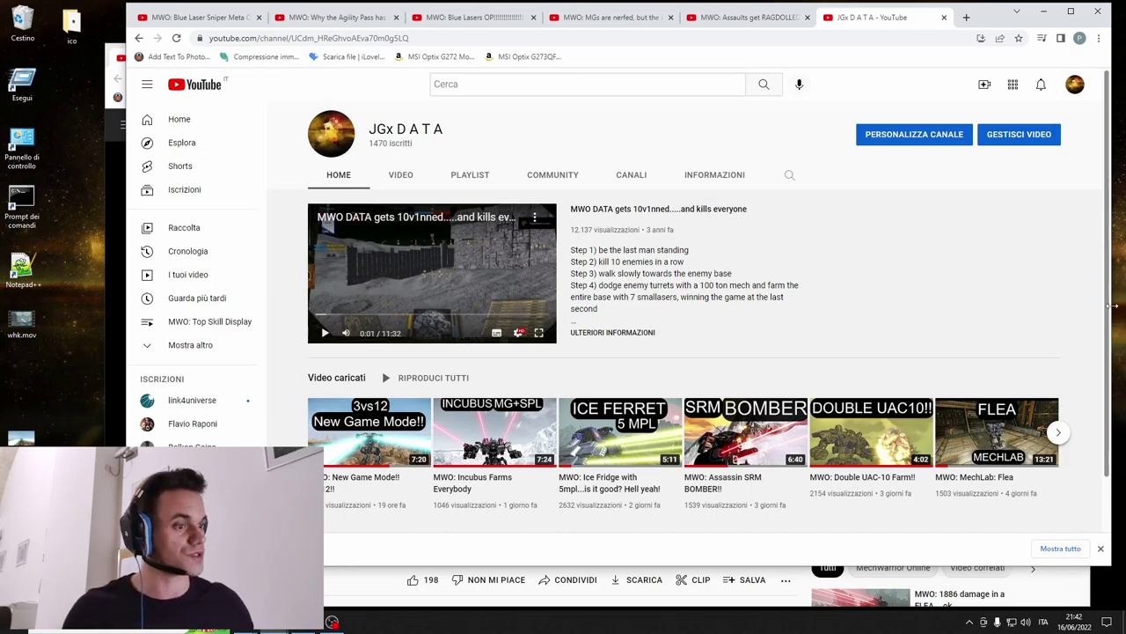
Step: Resume the snowy-map MechWarrior clip in the separate watch window and nudge that window left
left_click(359, 582)
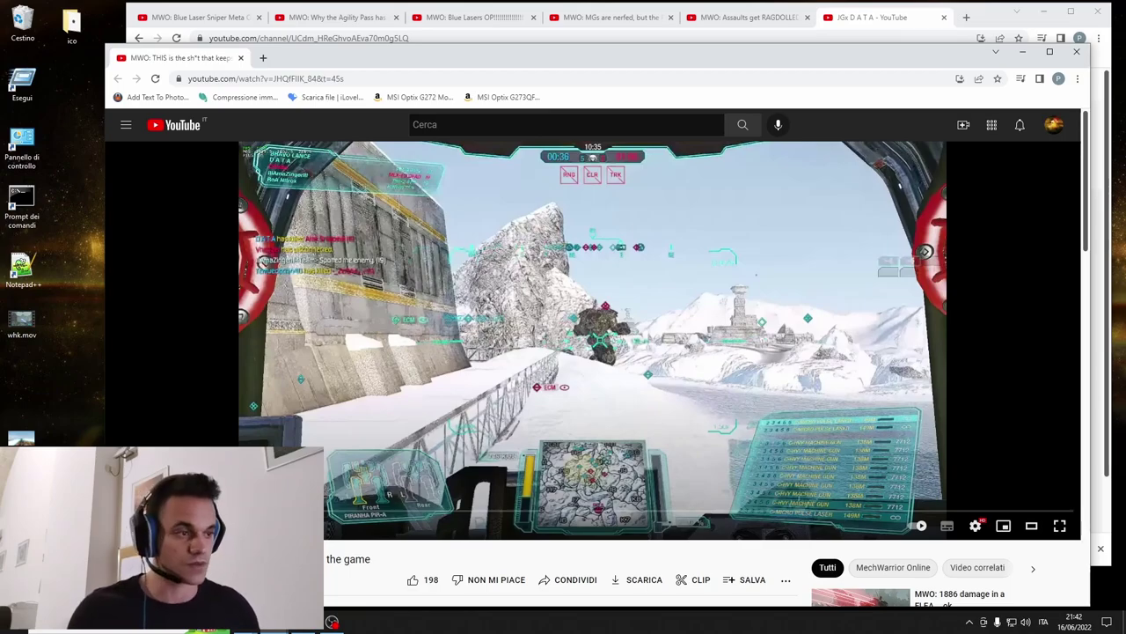
key("space")
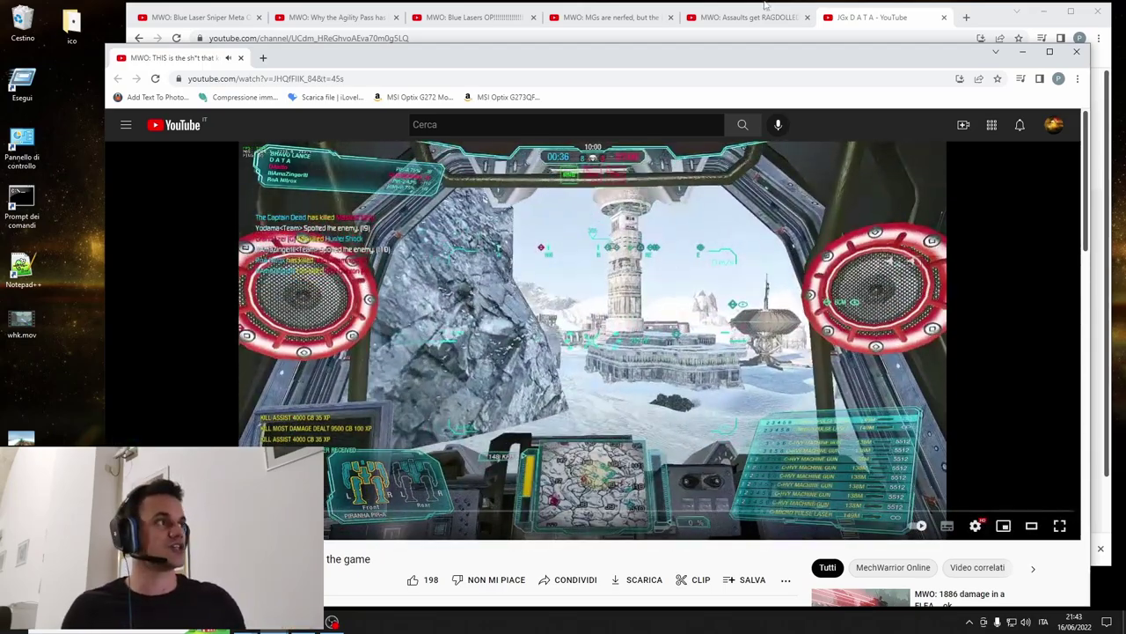
left_click_drag(790, 56, 752, 52)
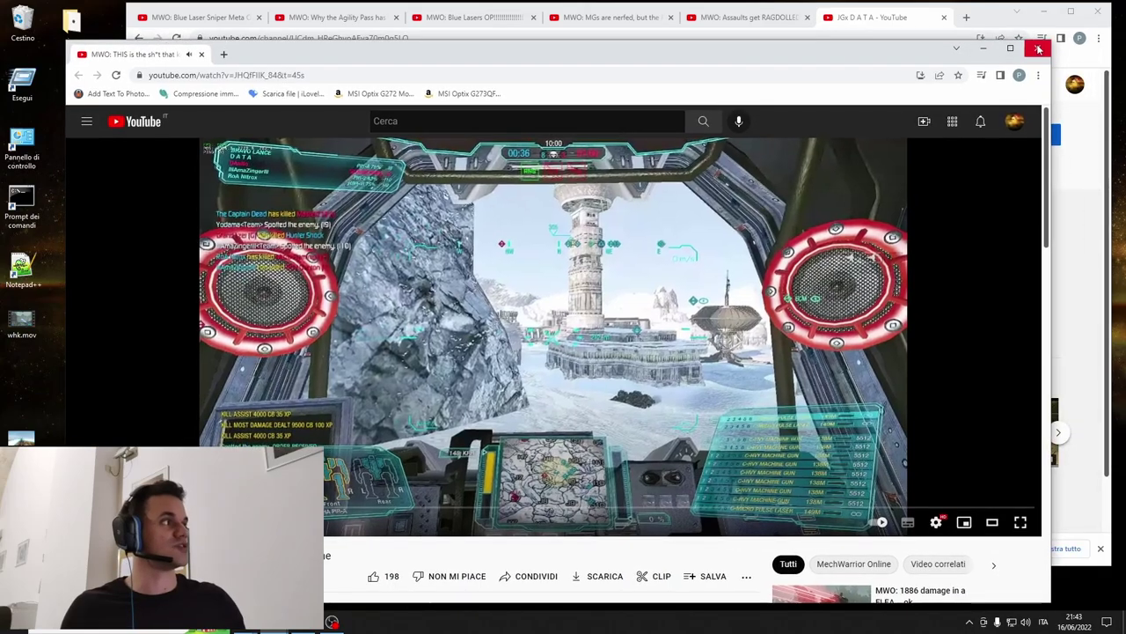
Step: Close the watch window, watch 'Assaults get RAGDOLLED', then return to the JGx D A T A tab
left_click(984, 48)
key("ctrl+shift+Tab")
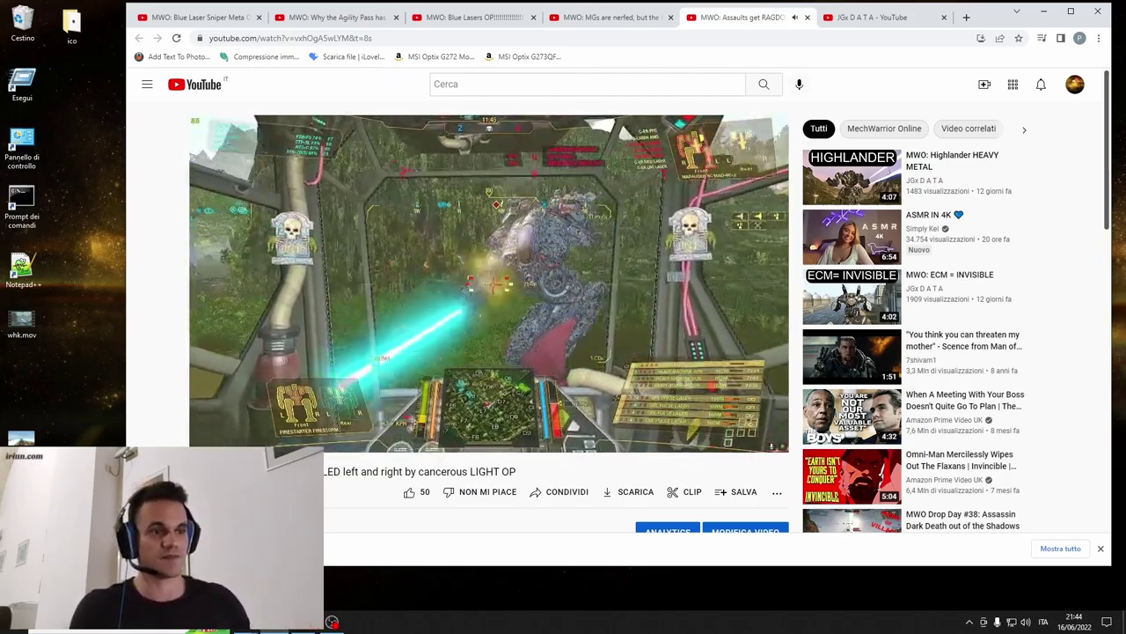
left_click(871, 17)
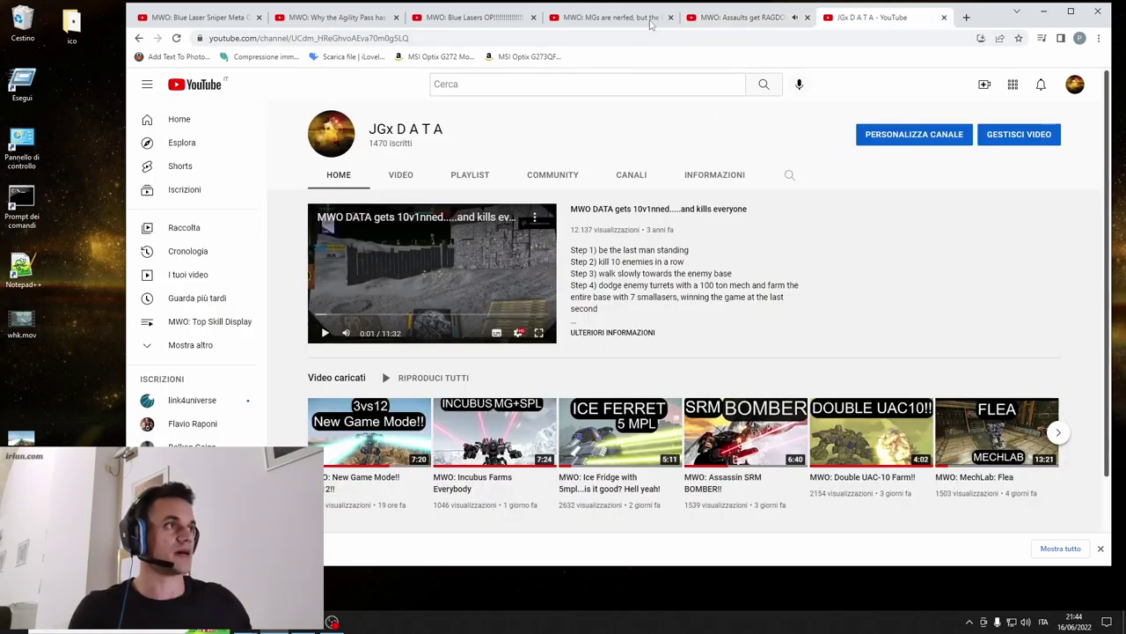
Step: Move past the 'MGs are nerfed' tab to 'Blue Lasers OP' and start that clip playing
left_click(616, 17)
left_click(466, 17)
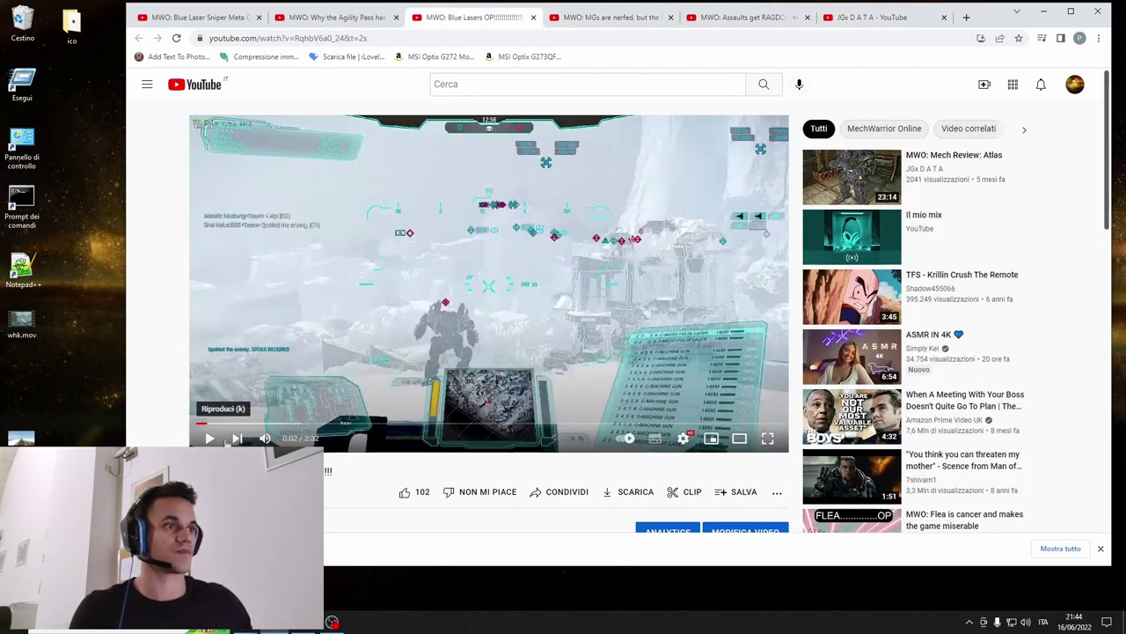
left_click(209, 438)
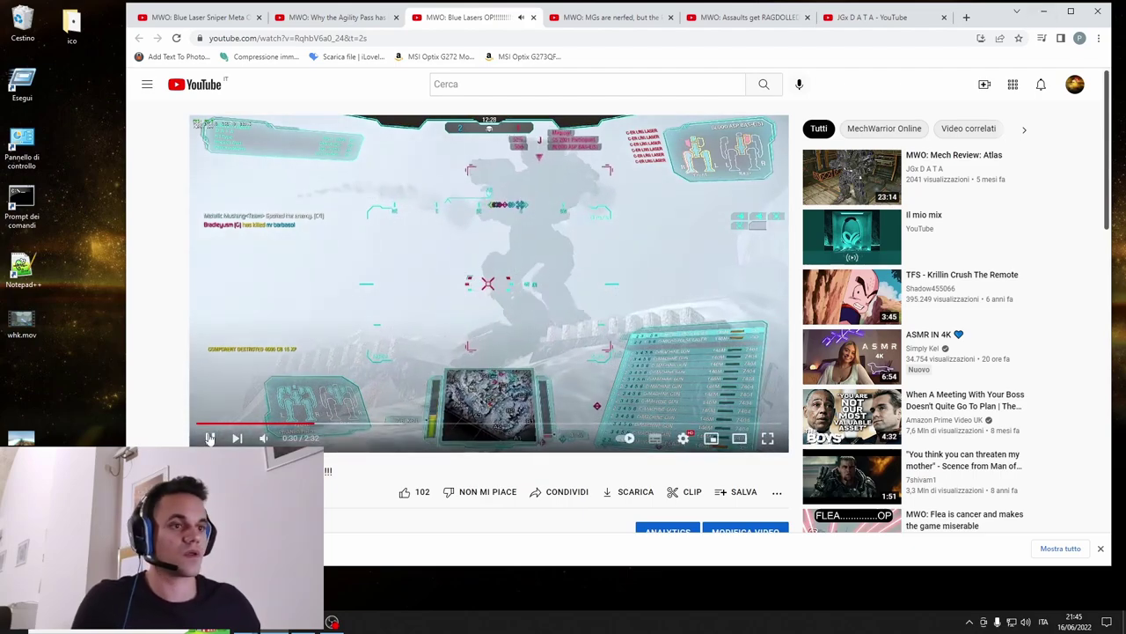
left_click(1044, 11)
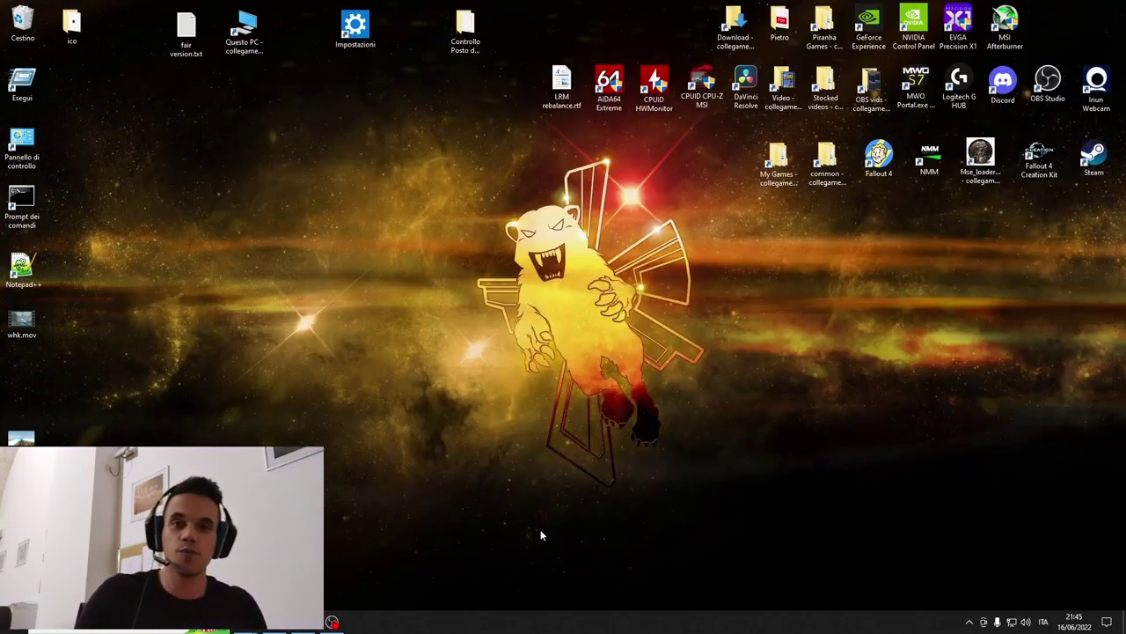